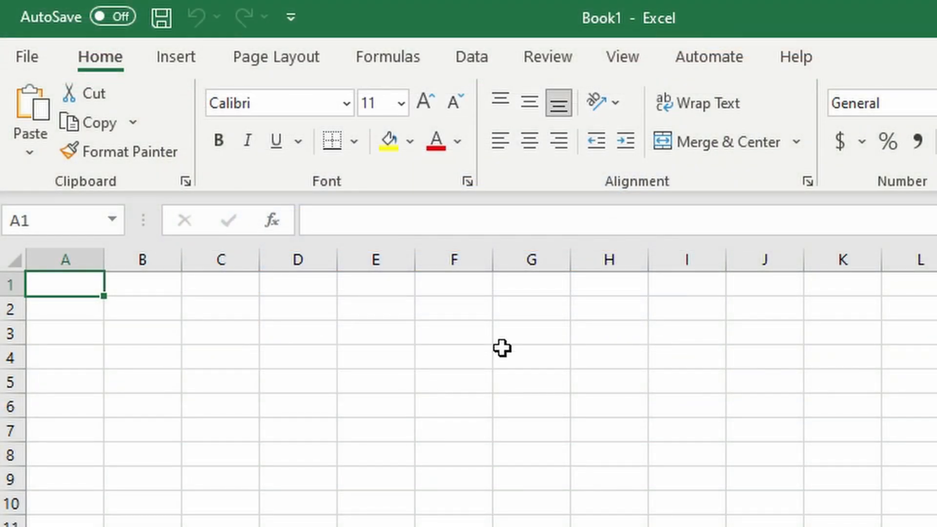
Enter the title "Monthly Expenses" in cell A1
key(Return)
click(80, 292)
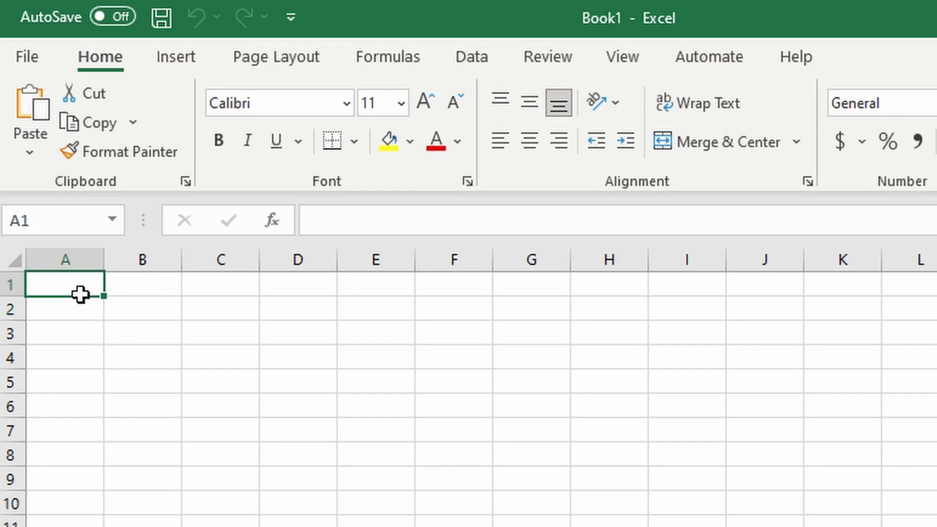
text(Mon)
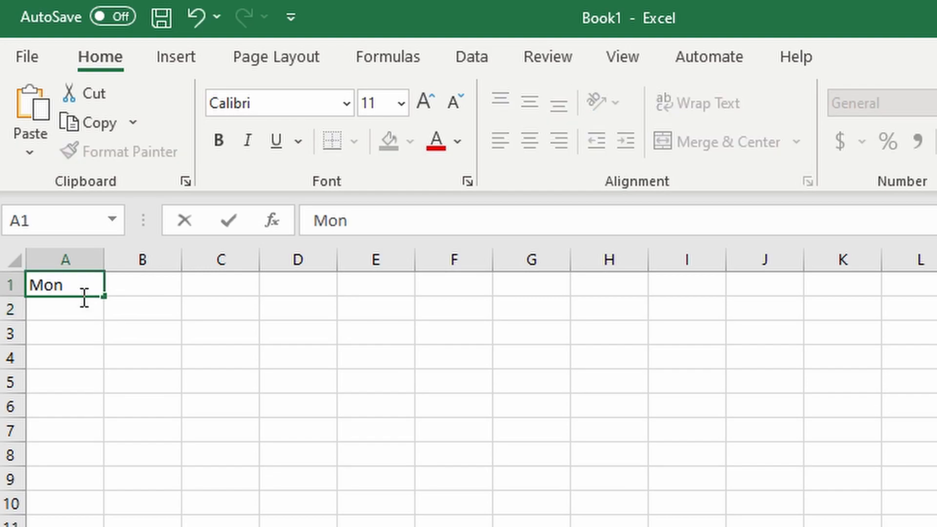
text(thly Expense)
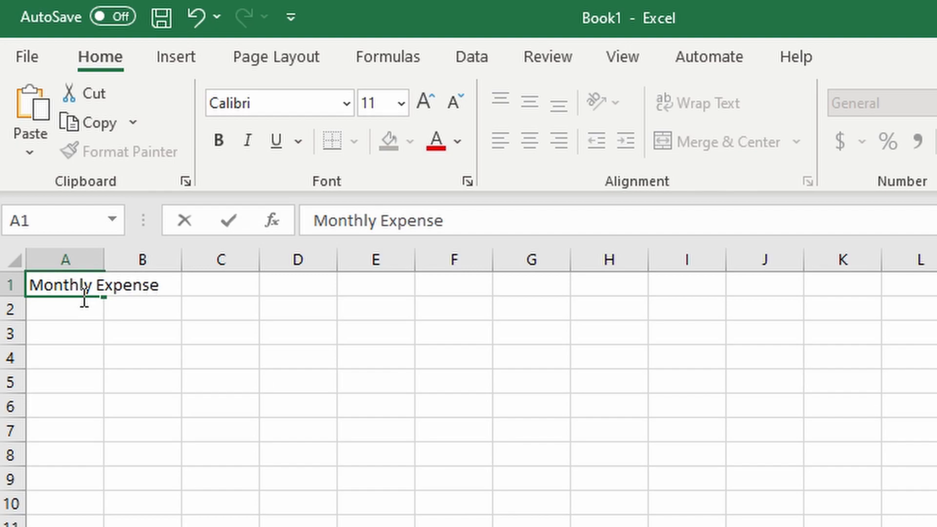
key(Return)
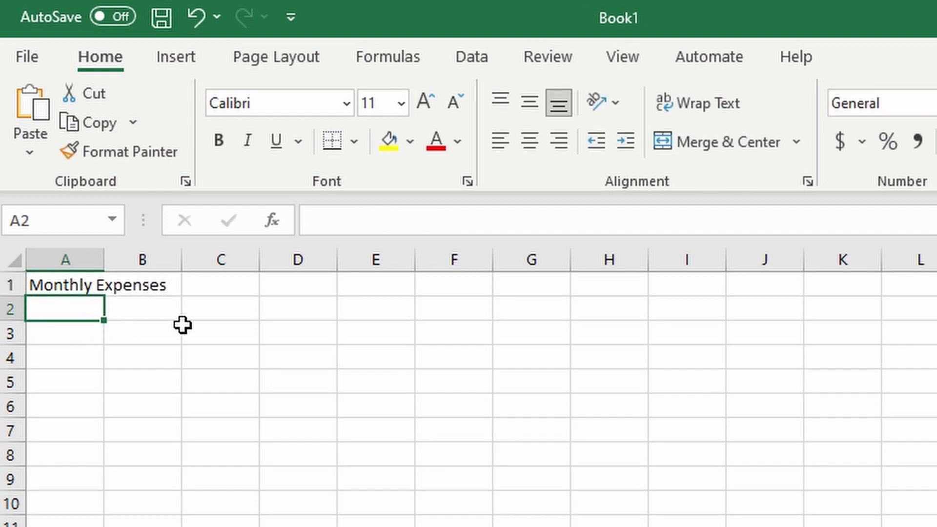
Enter the column headers "#", "Expense", "Type of Expense" and "Amount" in cells A2 to D2
text(#)
key(Tab)
text(Expense)
key(Tab)
text(Type of E)
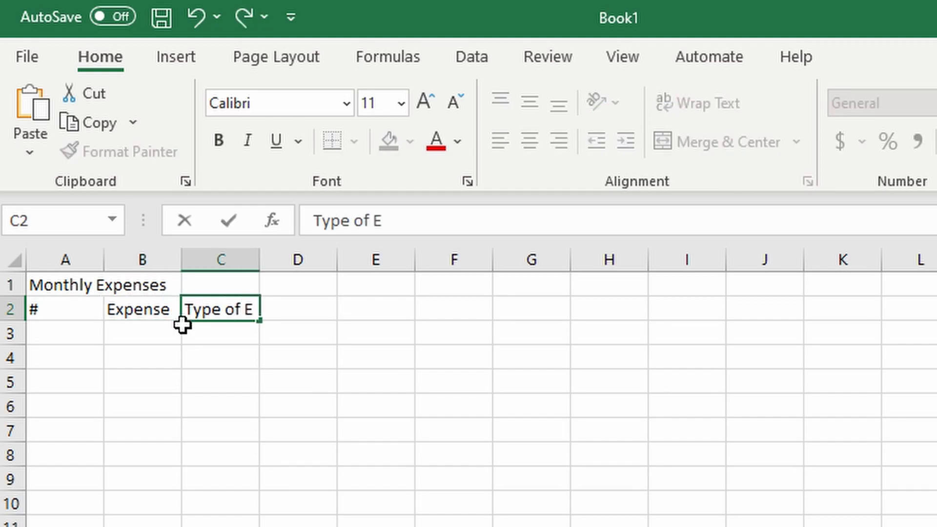
text(xpense)
key(Tab)
text(Amou)
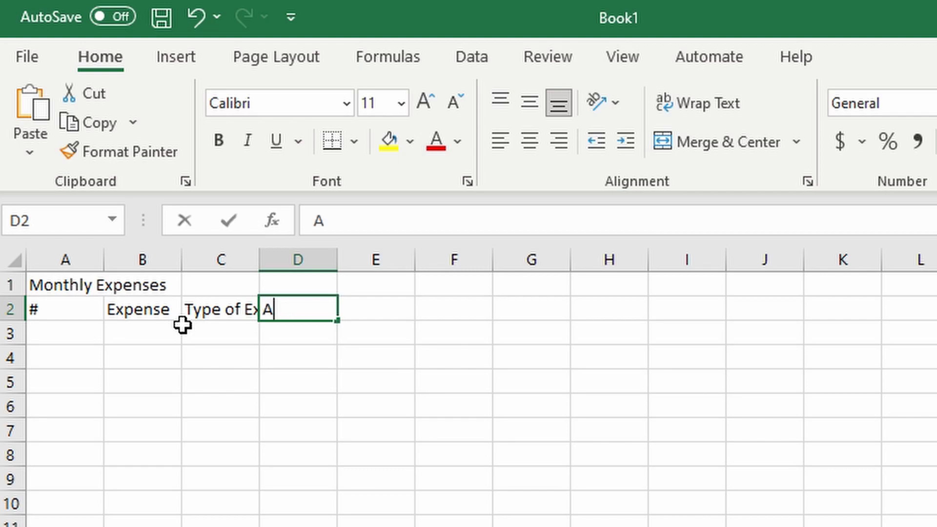
click(183, 324)
click(153, 321)
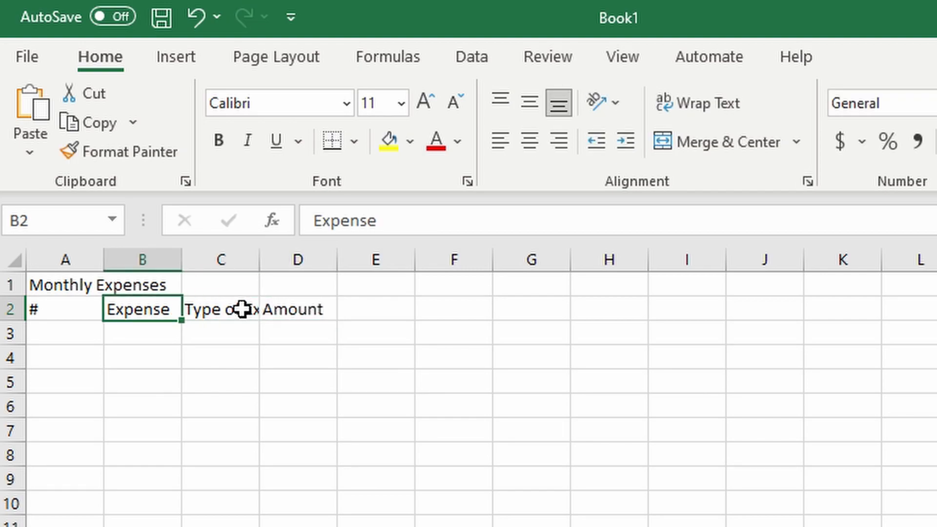
click(226, 309)
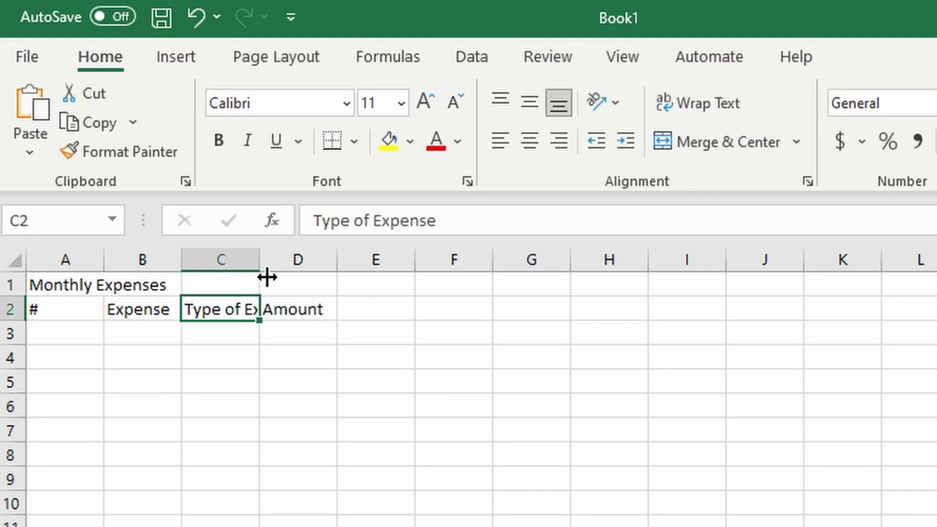
click(315, 319)
click(428, 316)
click(293, 317)
click(374, 319)
click(305, 317)
click(401, 317)
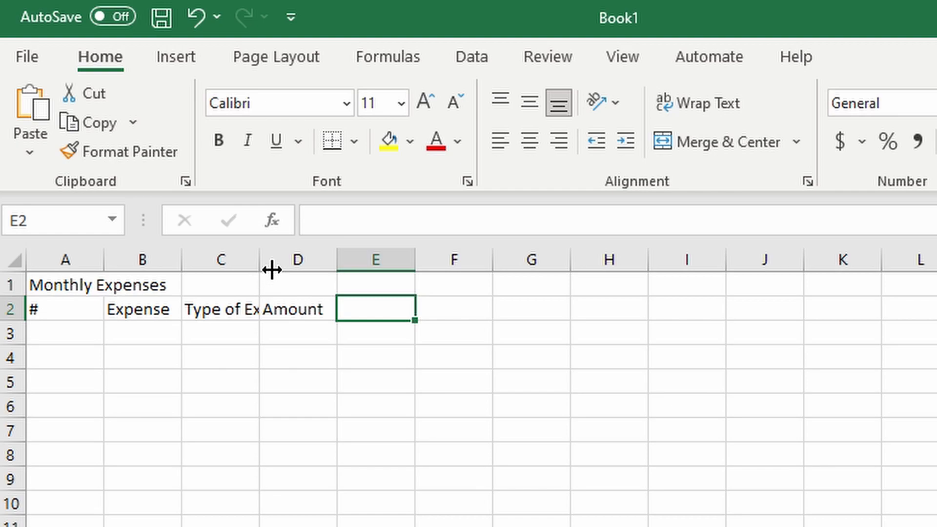
Widen column C so that the whole "Type of Expense" header fits
drag(267, 271, 321, 268)
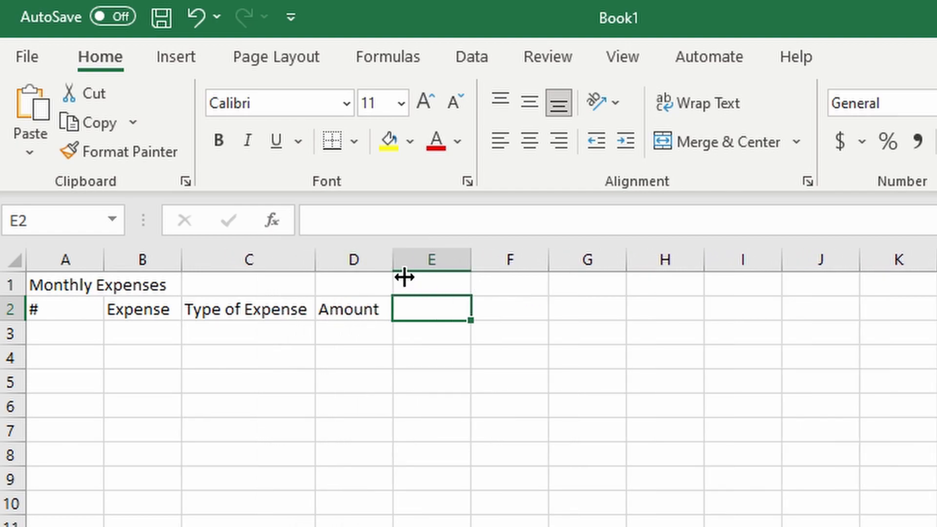
mouse_move(403, 276)
mouse_down()
mouse_move(387, 273)
mouse_move(404, 276)
mouse_up()
click(534, 414)
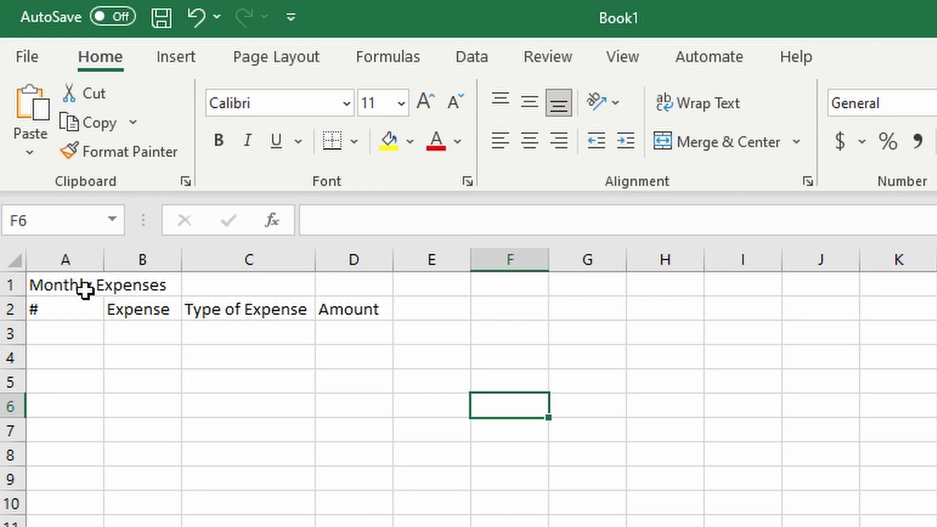
Merge and center the title across A1:D1, and center the four headers in row 2
drag(80, 290, 394, 298)
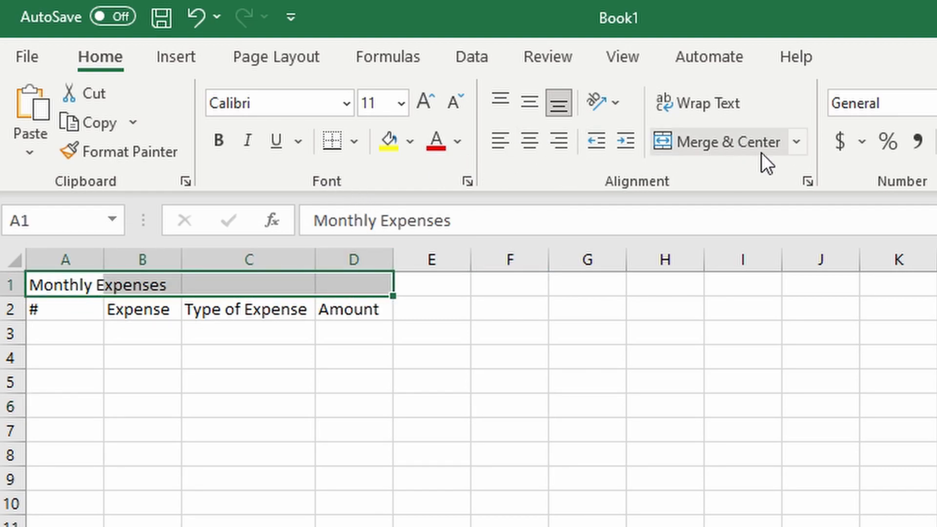
click(733, 142)
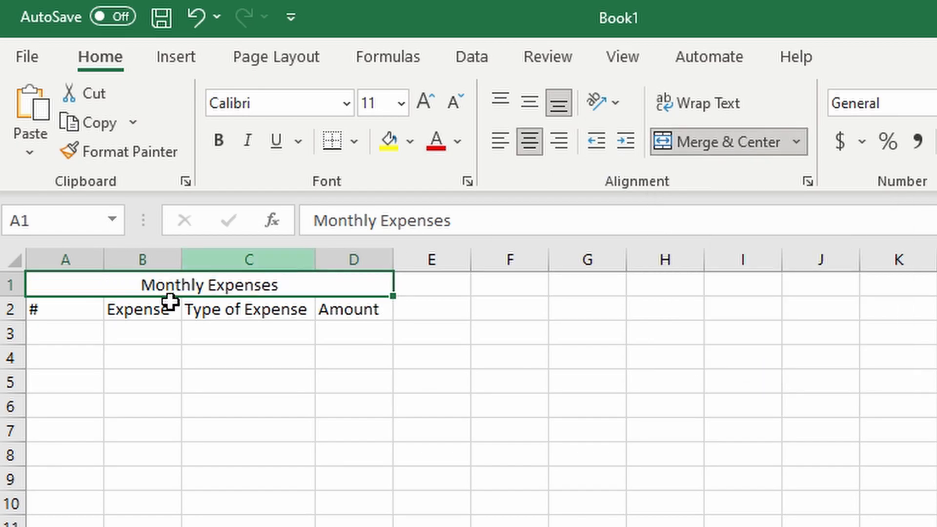
click(63, 321)
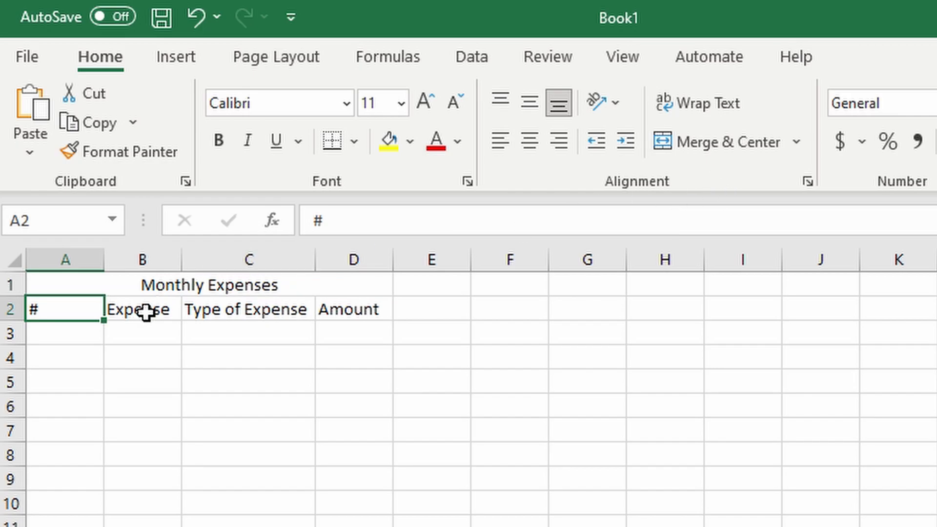
click(533, 136)
key(Right)
click(524, 147)
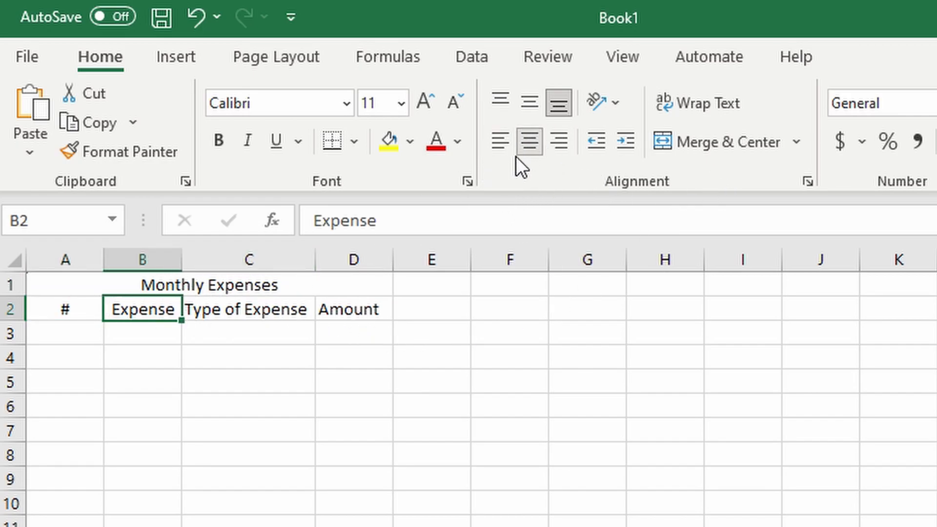
click(257, 319)
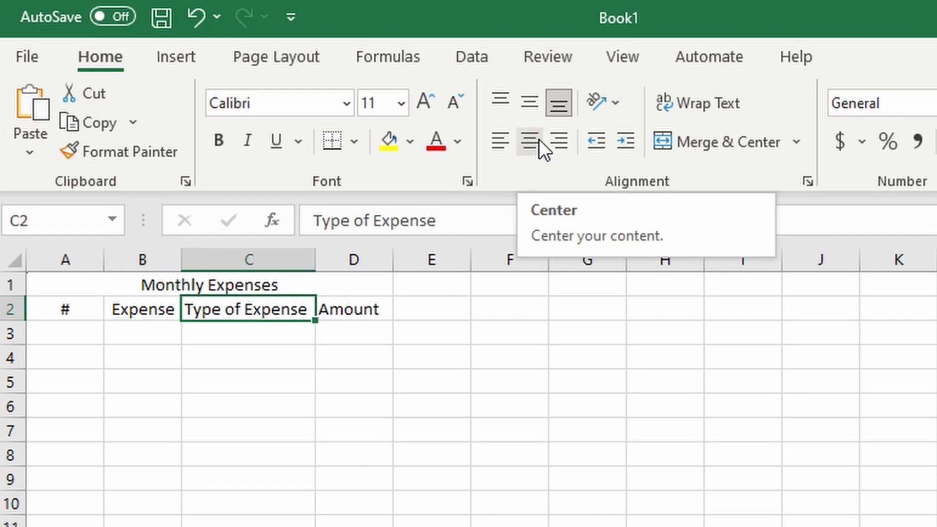
click(534, 139)
key(Right)
click(532, 138)
Number the expense rows 1 to 5 in cells A3 to A7
click(159, 415)
click(78, 340)
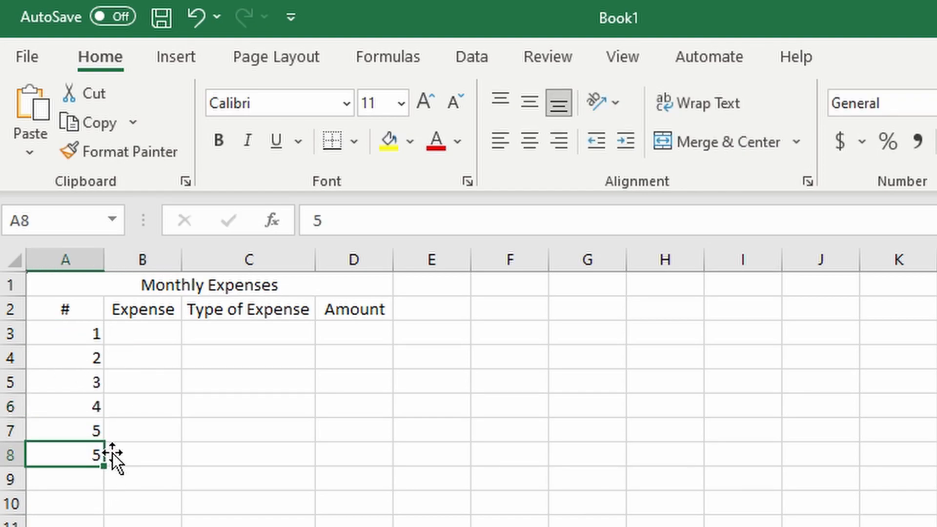
key(Delete)
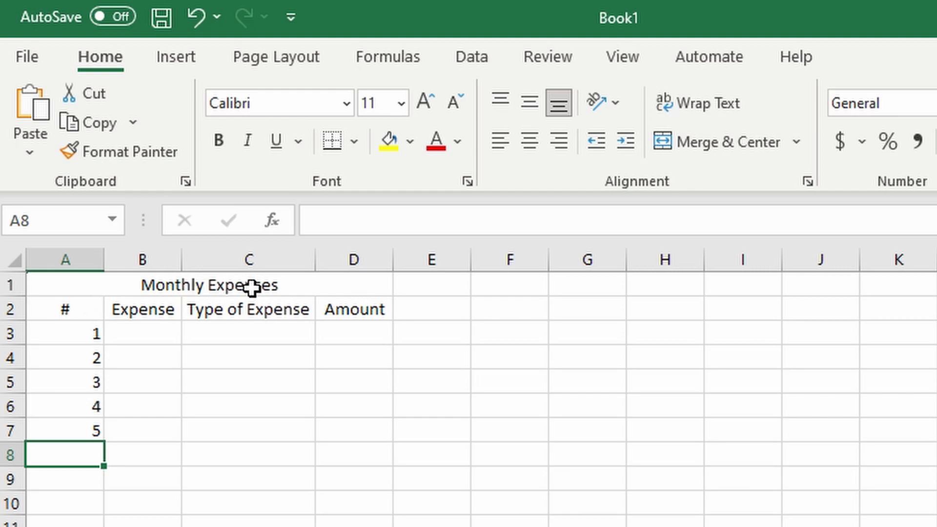
Fill the merged title cell with a dark blue theme color
click(301, 293)
click(411, 141)
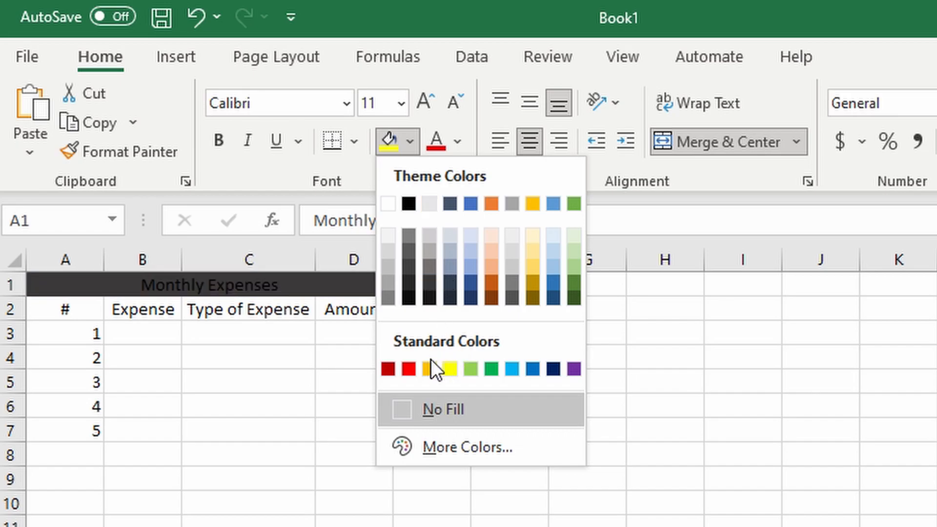
click(472, 281)
Fill the header cells A2:D2 with a light shade of the title's blue
drag(78, 312, 390, 307)
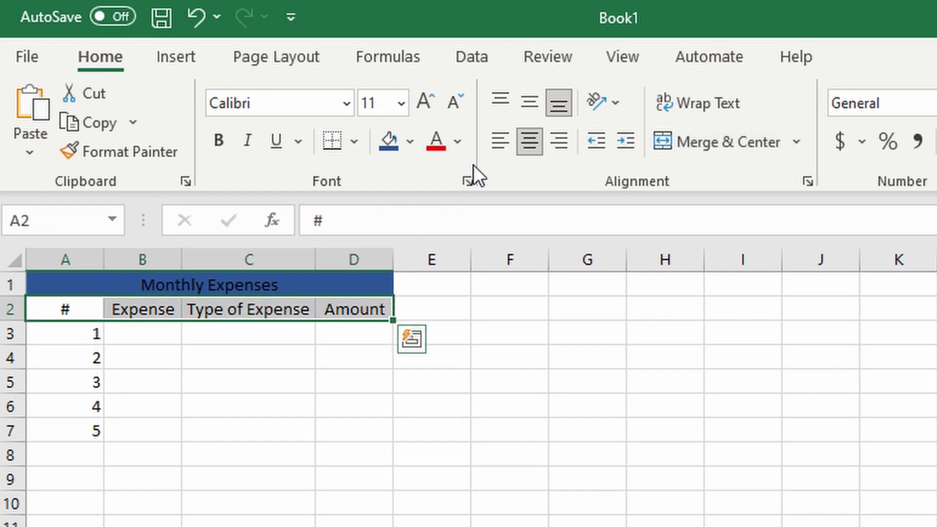
drag(92, 316, 372, 318)
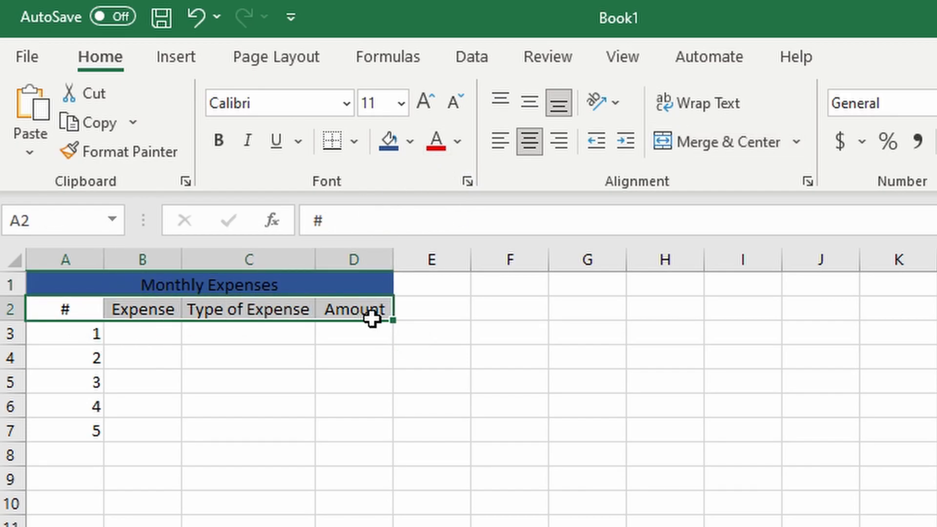
drag(69, 311, 389, 313)
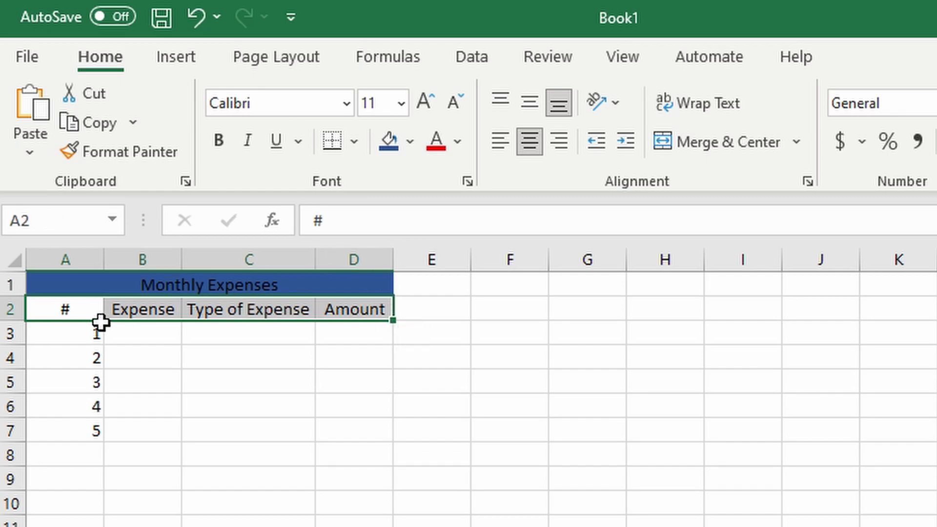
click(409, 141)
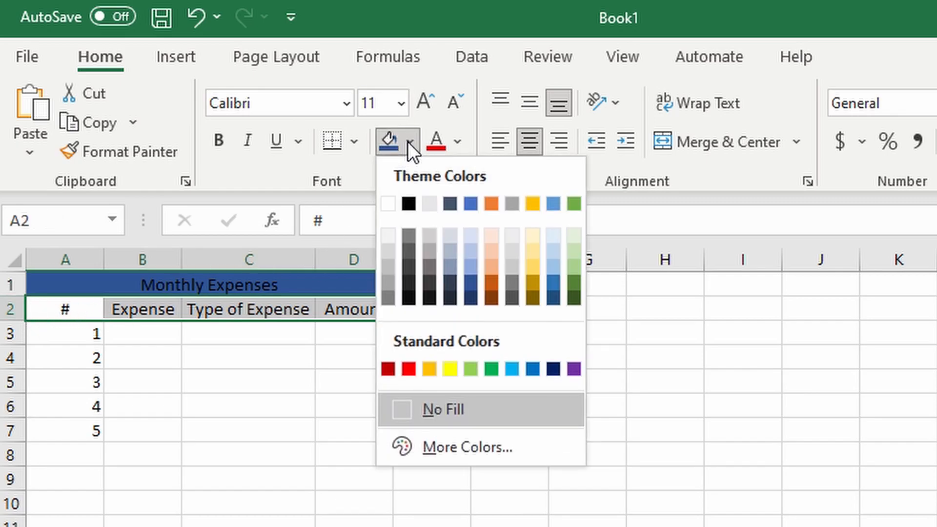
click(473, 251)
click(739, 361)
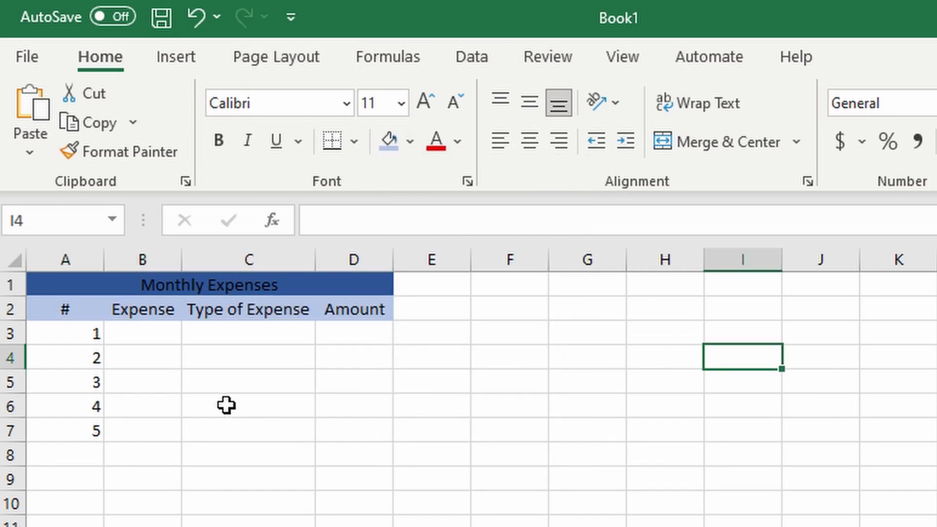
Enter the expenses Rent, Food, Bills, Commute and Savings in cells B3 to B7
click(163, 360)
click(171, 335)
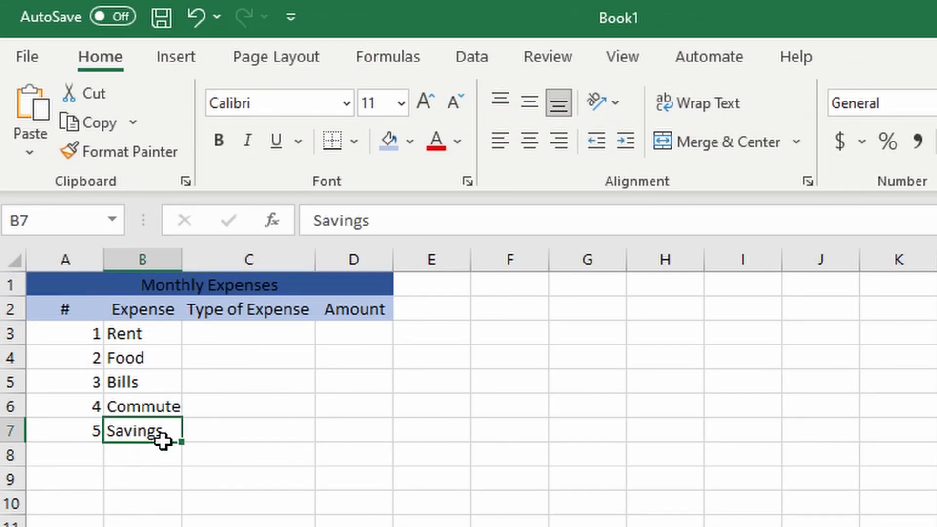
key(Right)
key(Right)
key(Left)
key(Left)
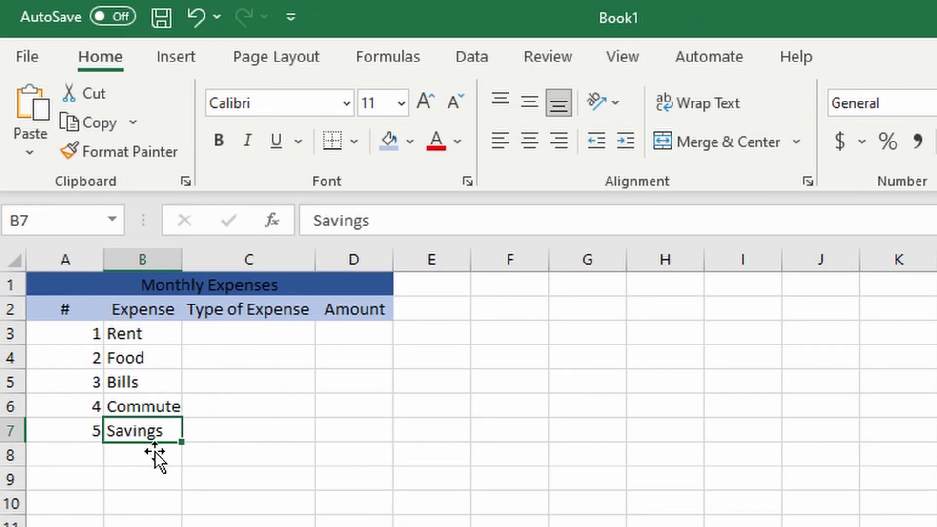
click(238, 431)
click(165, 434)
click(232, 438)
click(140, 438)
click(230, 434)
click(140, 438)
click(260, 433)
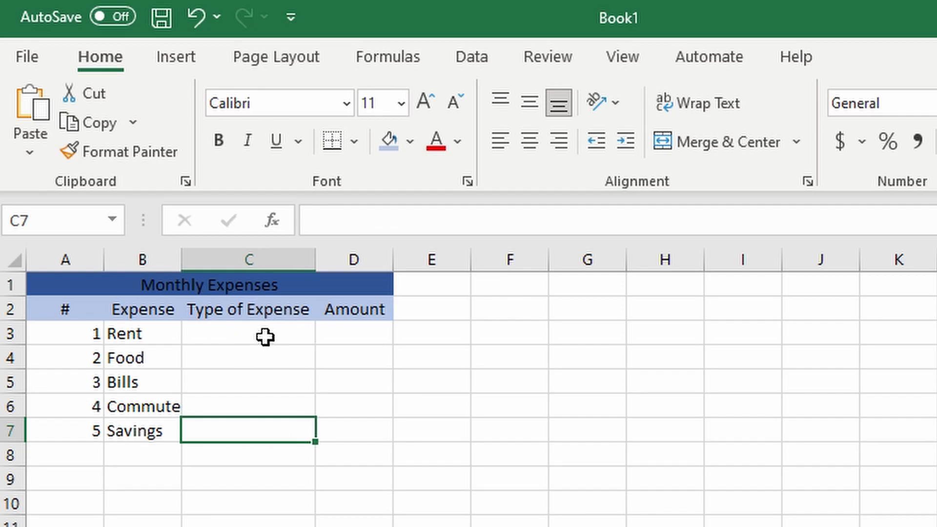
click(153, 437)
click(235, 439)
Enter the expense types Housing, Needs, Housing, Transportation and Savings in cells C3 to C7
drag(246, 333, 249, 429)
click(323, 363)
click(264, 340)
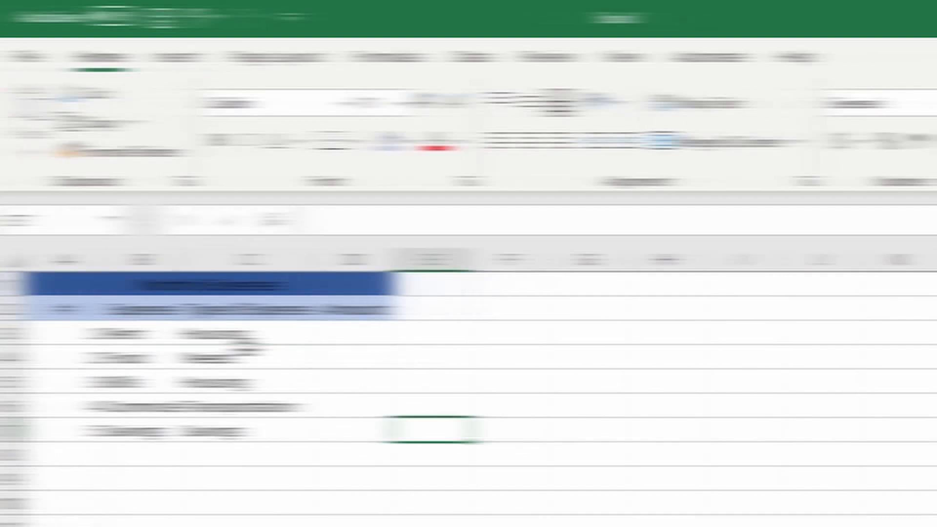
drag(247, 333, 247, 445)
click(443, 455)
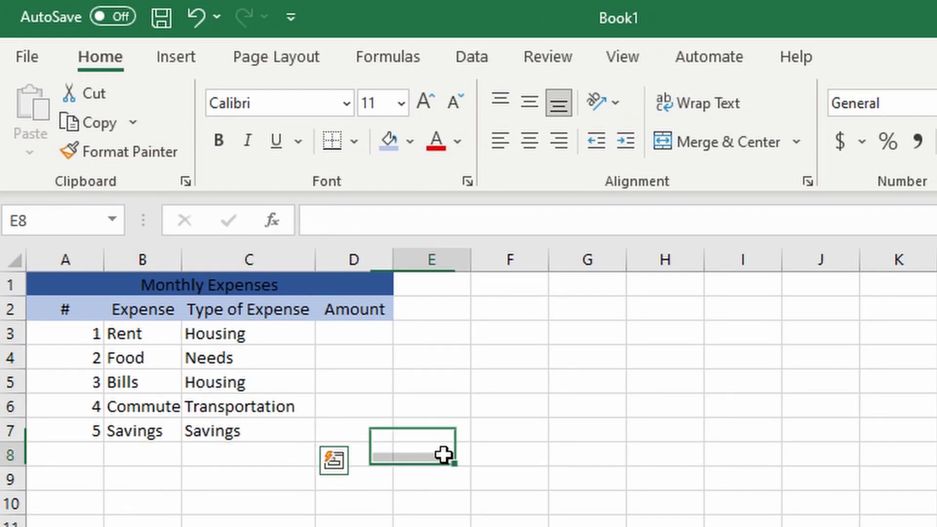
Enter the amounts 600, 200, 80, 20 and 150 in cells D3 to D7
click(376, 340)
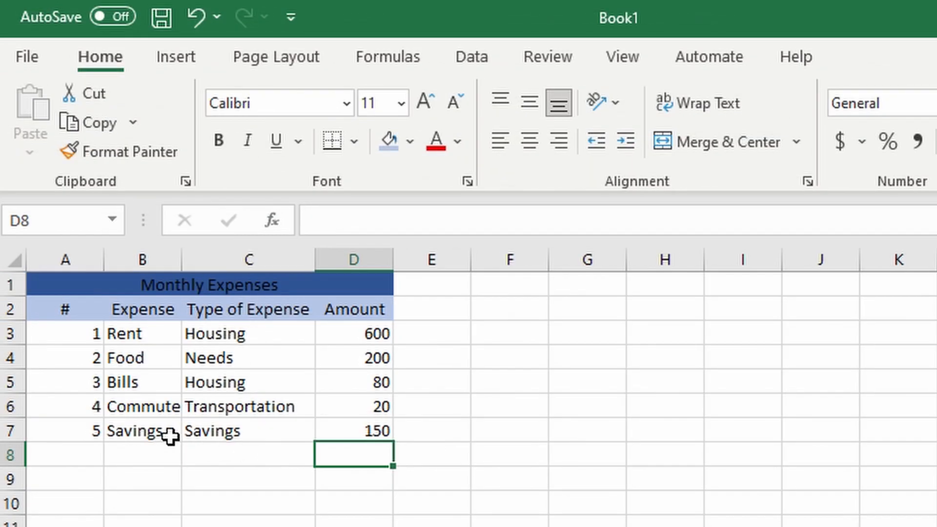
click(466, 340)
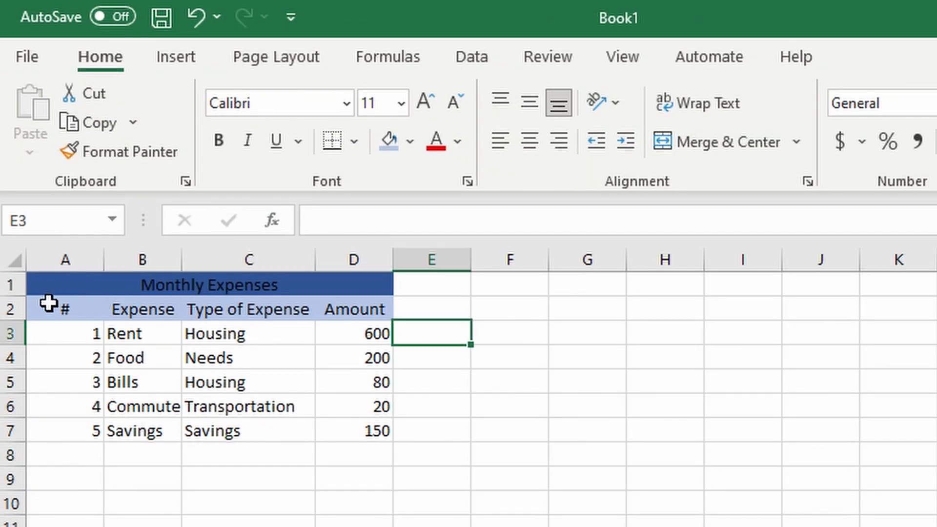
drag(67, 284, 318, 435)
click(568, 434)
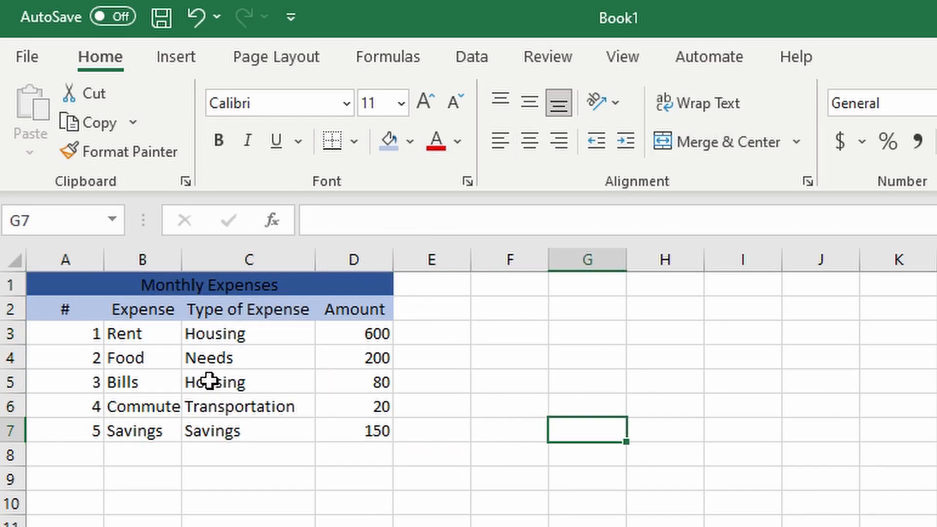
drag(385, 336, 376, 431)
click(558, 414)
drag(354, 336, 351, 432)
click(658, 406)
Apply the dollar Accounting number format to the amounts in D3:D7
drag(371, 334, 376, 431)
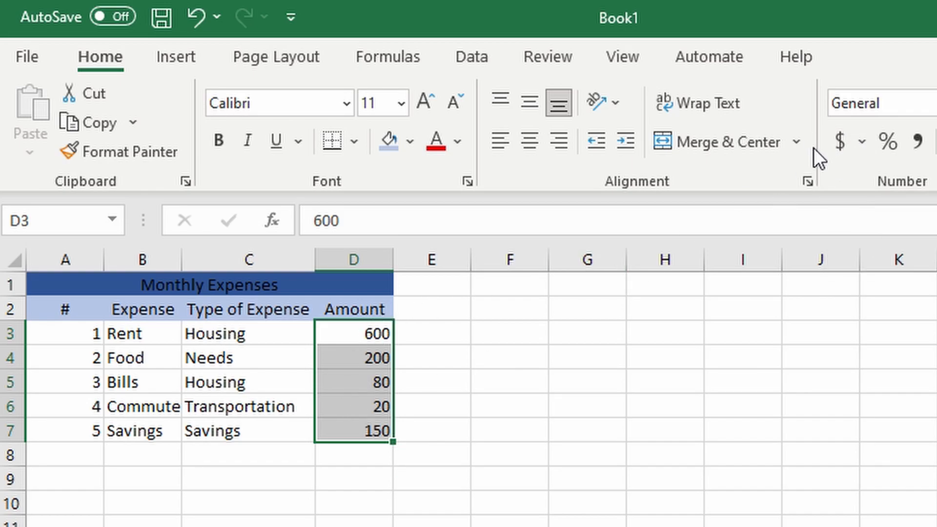
click(840, 141)
click(509, 429)
click(370, 342)
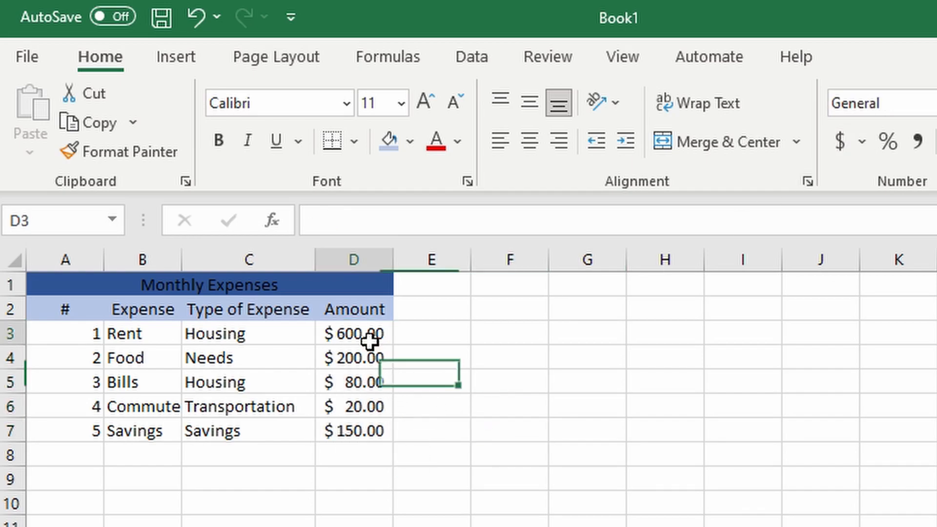
drag(369, 342, 364, 436)
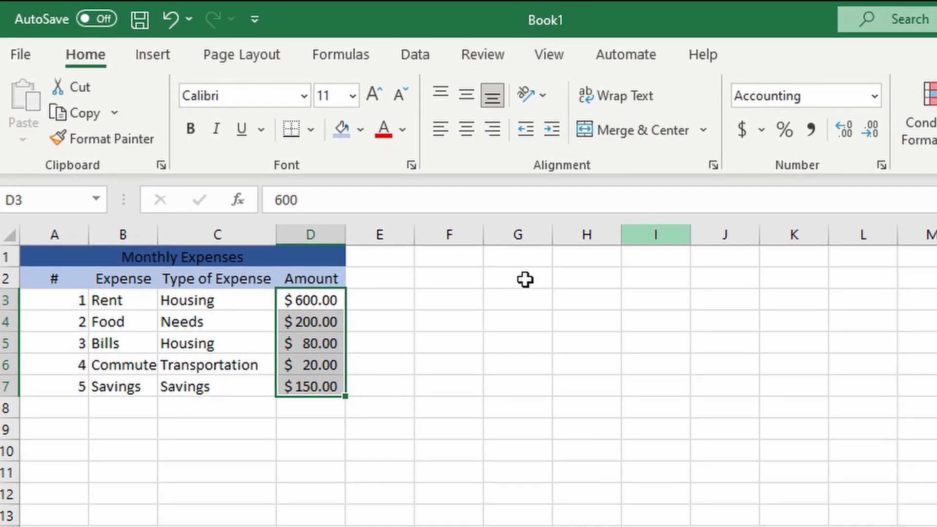
Try showing the amounts in D3:D7 with three decimal places, and return them to two
click(845, 125)
click(863, 125)
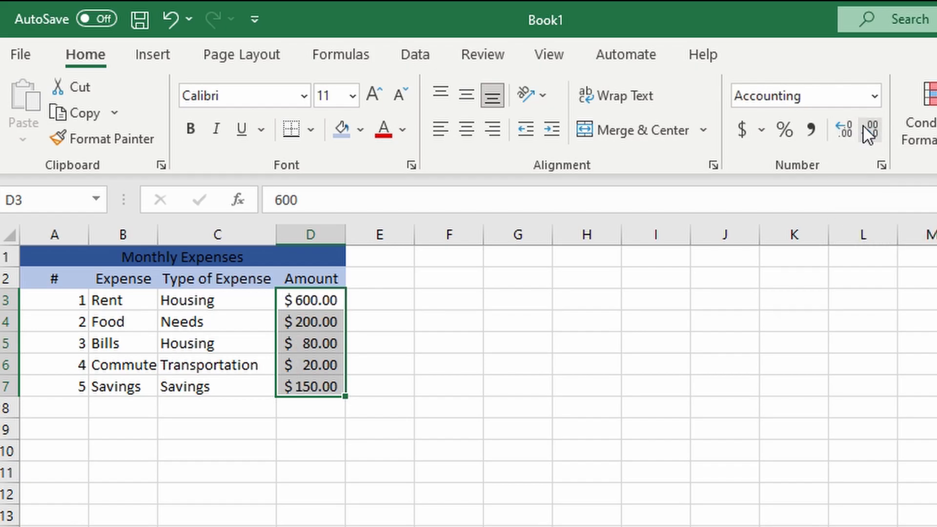
click(837, 128)
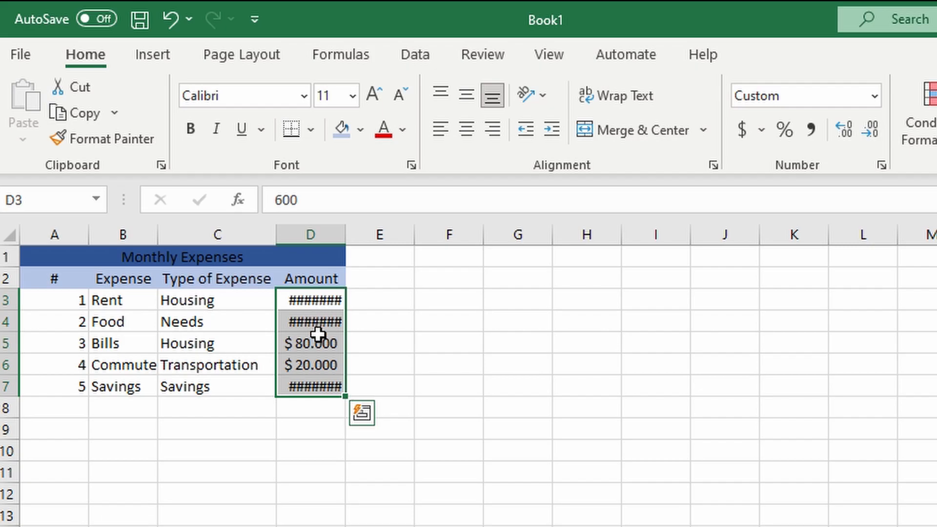
click(873, 131)
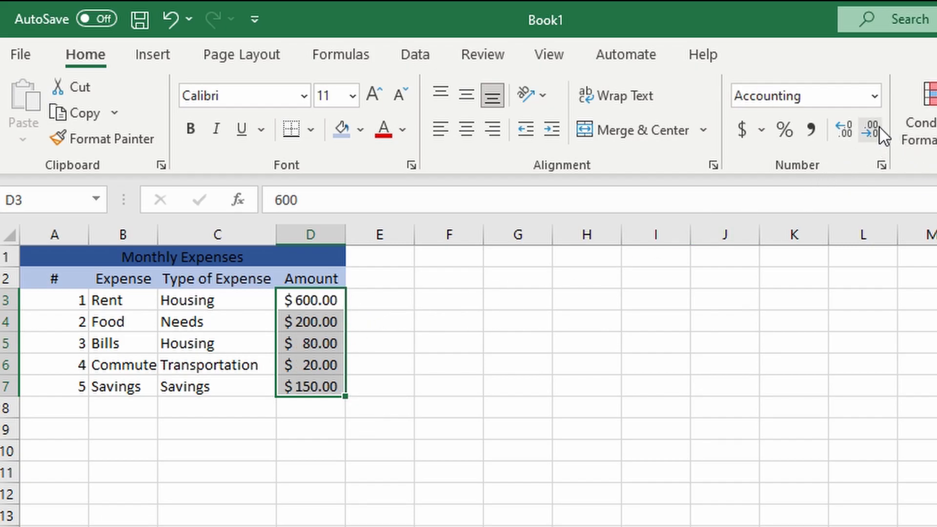
drag(200, 300, 207, 390)
click(655, 364)
drag(134, 313, 132, 385)
drag(251, 300, 244, 388)
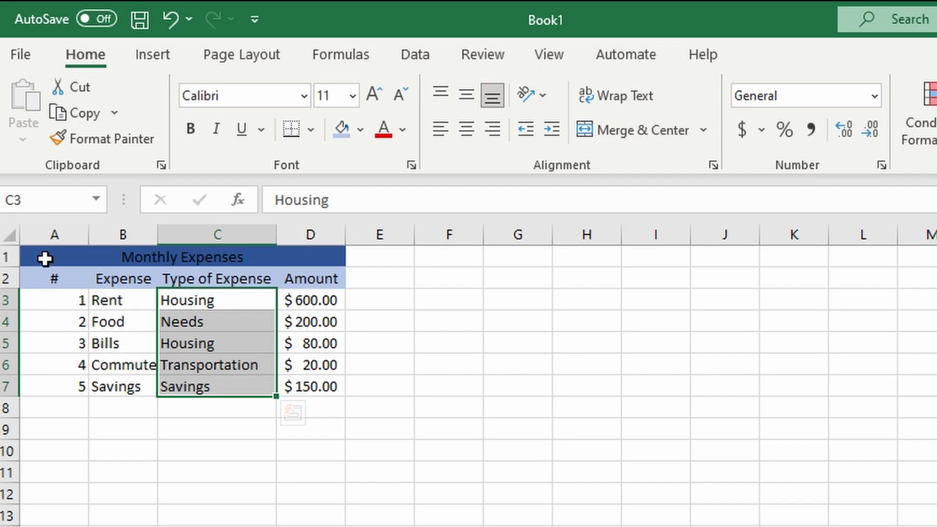
Fill the expense rows A3:D7 with a medium blue background colour
drag(73, 300, 330, 394)
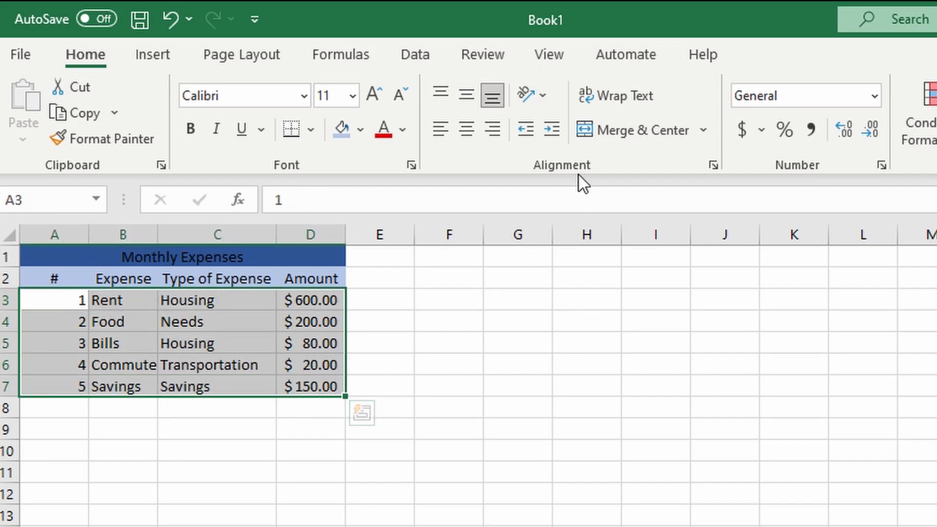
click(360, 130)
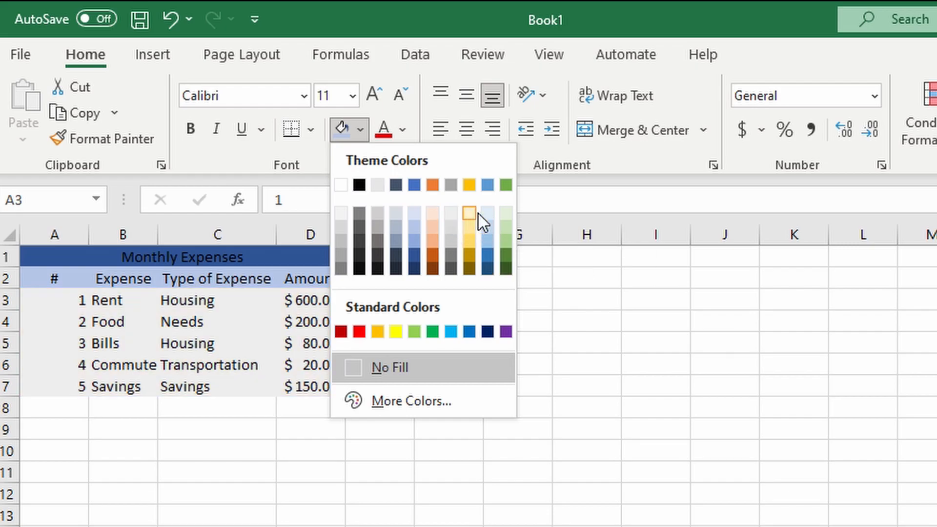
click(487, 254)
click(662, 351)
Apply All Borders to the whole table A1:D7, including the title and header rows
drag(69, 263, 324, 386)
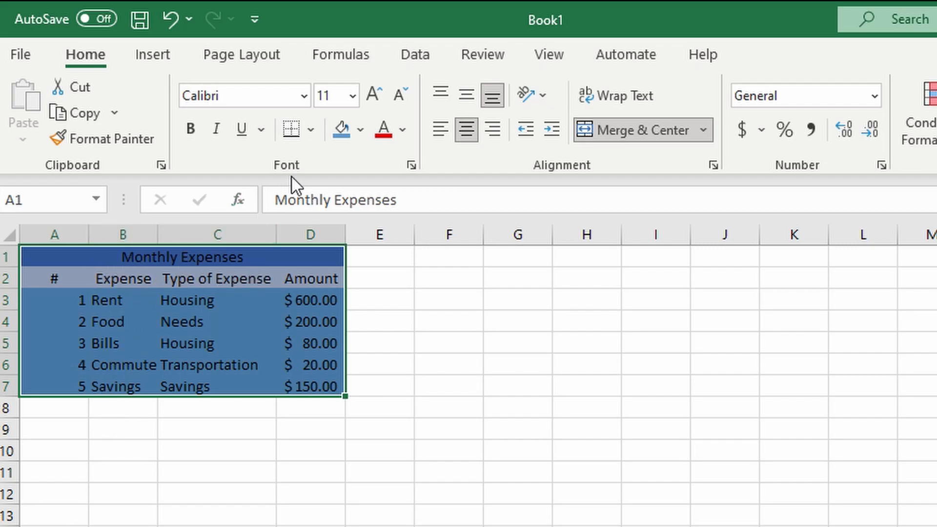
click(311, 125)
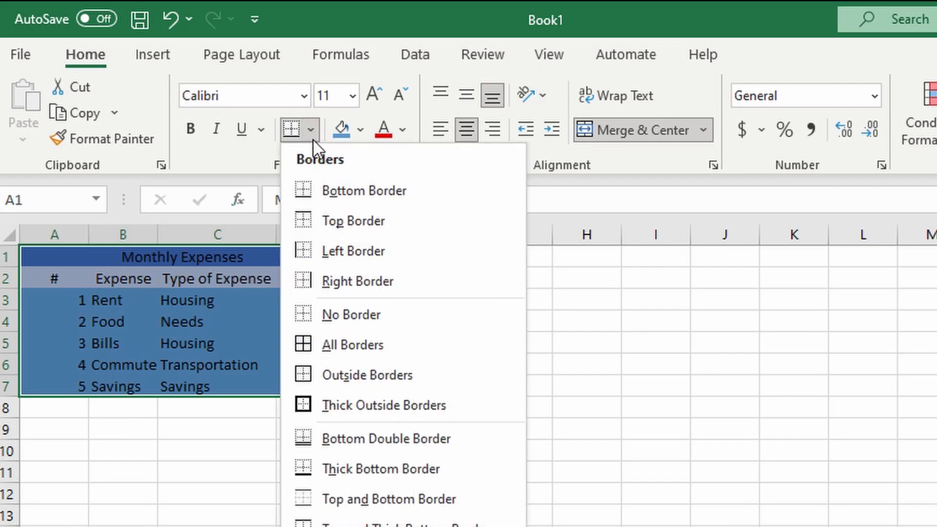
click(312, 128)
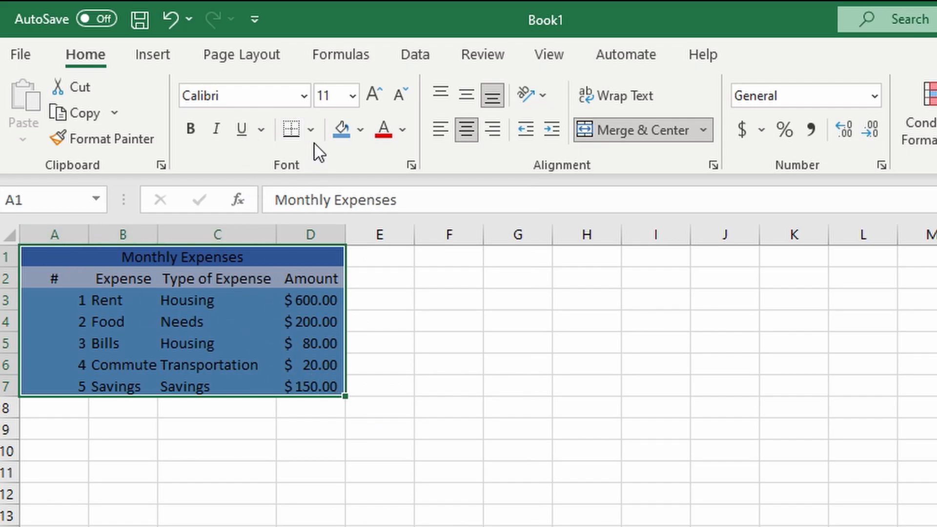
click(311, 129)
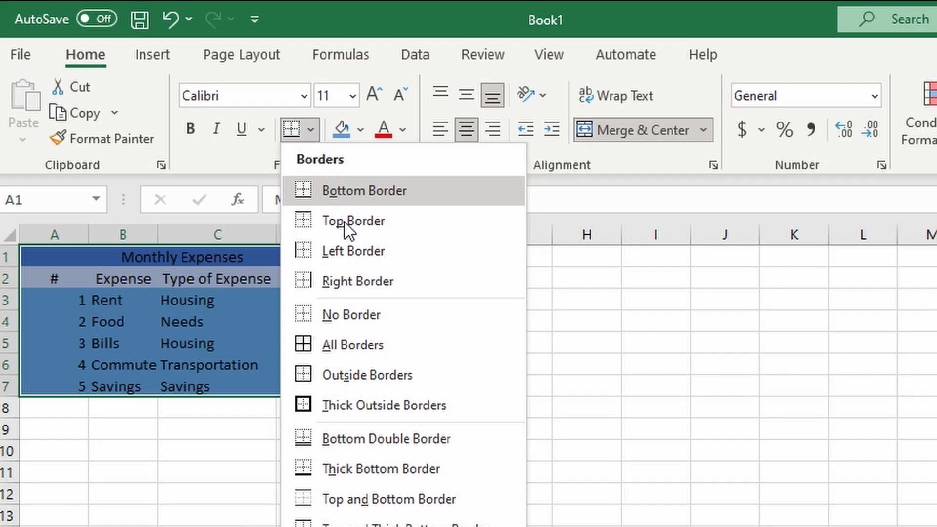
click(364, 346)
click(501, 326)
click(208, 437)
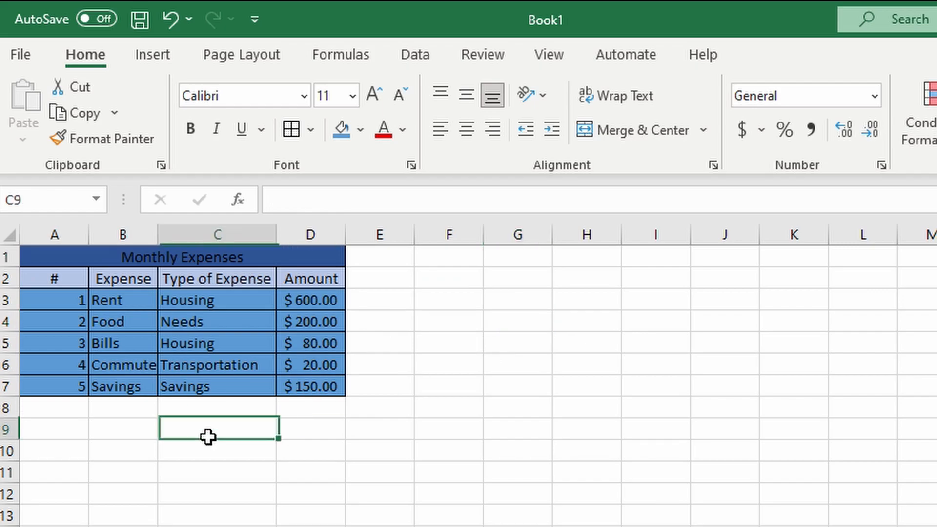
click(395, 429)
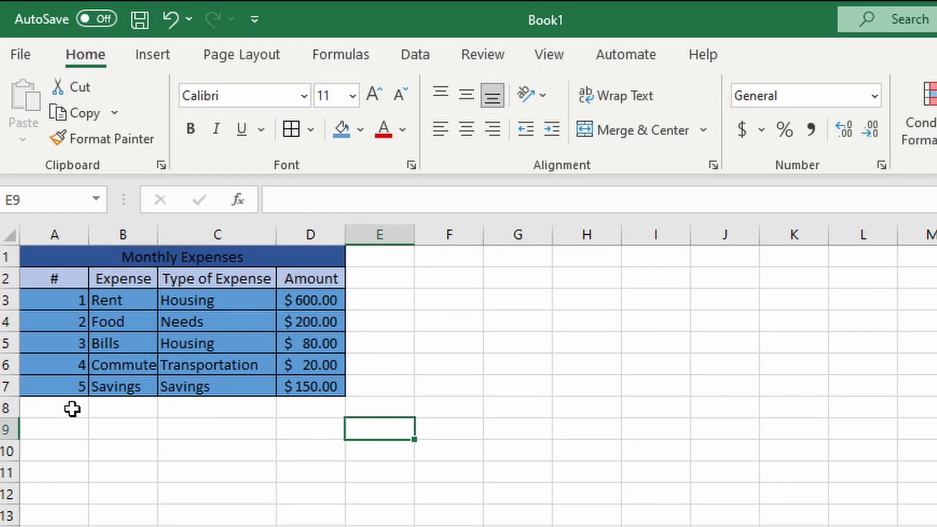
drag(73, 415, 326, 418)
click(577, 417)
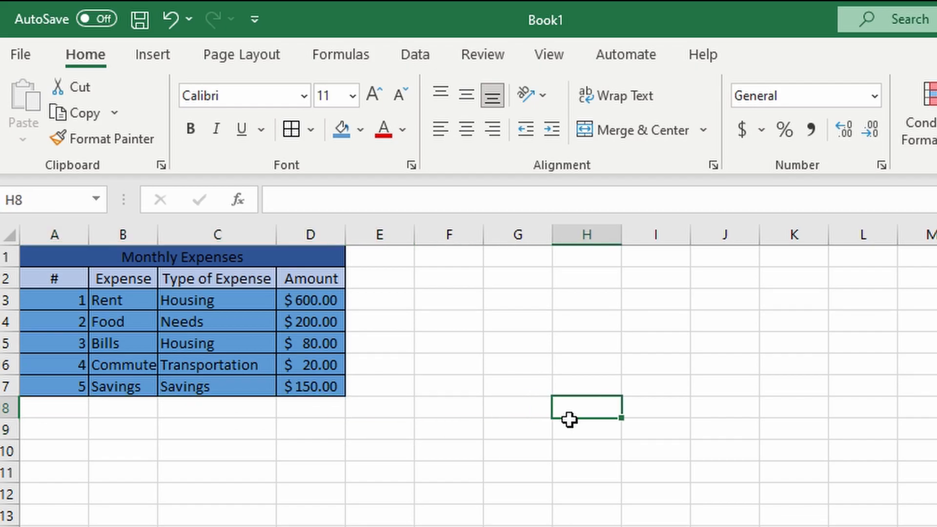
drag(55, 418, 371, 421)
click(506, 435)
drag(78, 412, 348, 420)
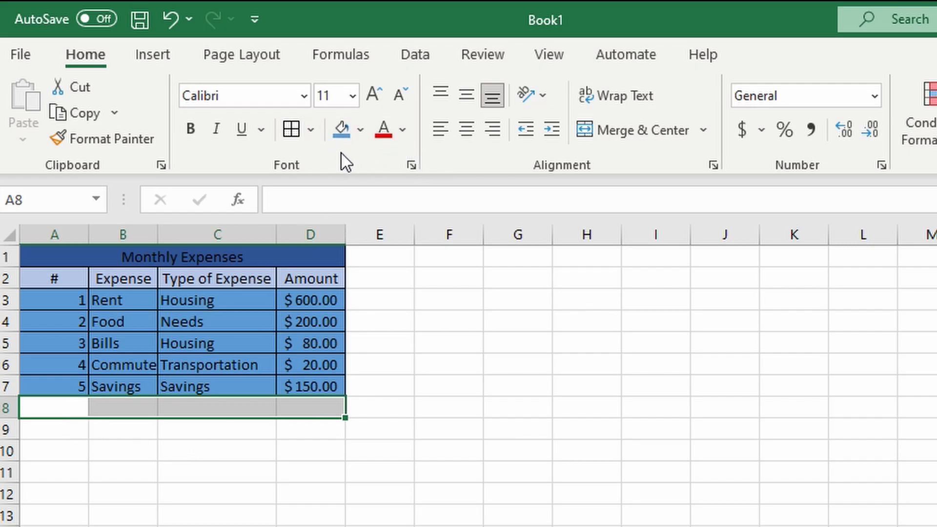
Enter the label Total Expenses in cell A8, directly below the last numbered expense
click(71, 407)
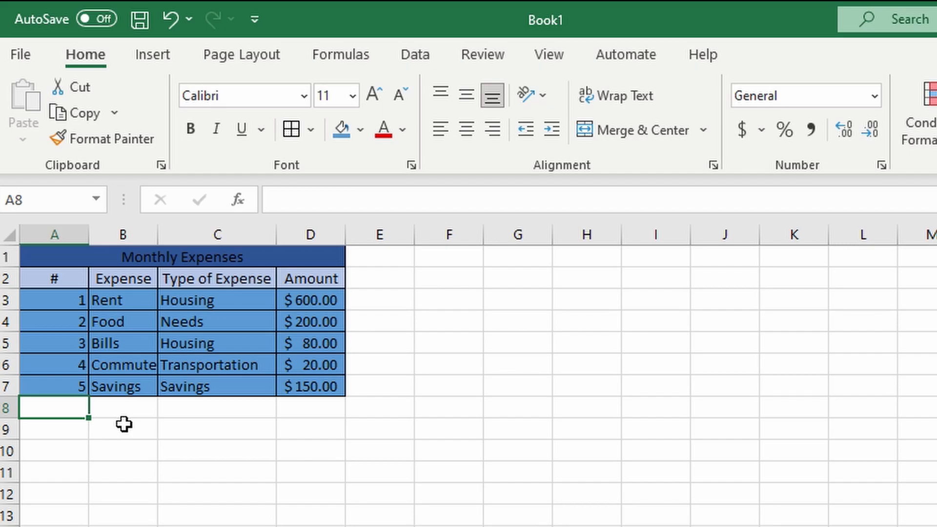
text(total)
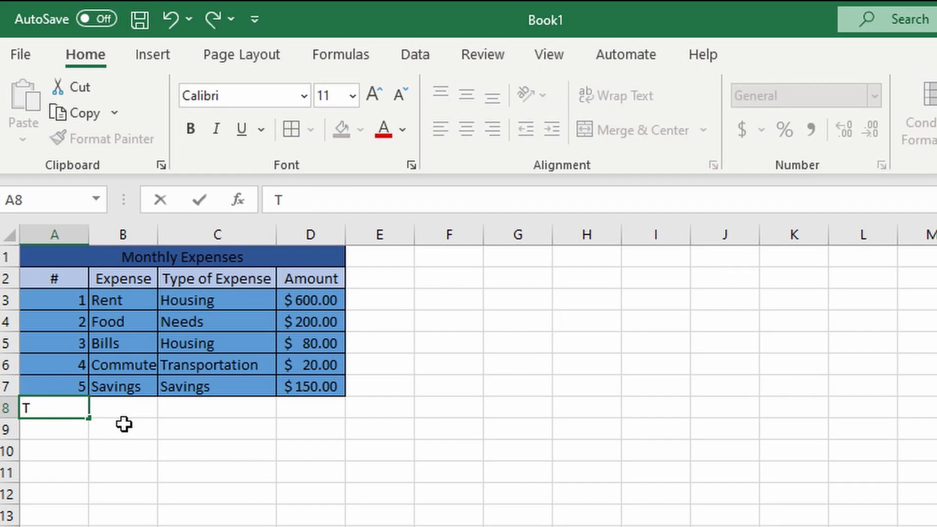
text( Expen)
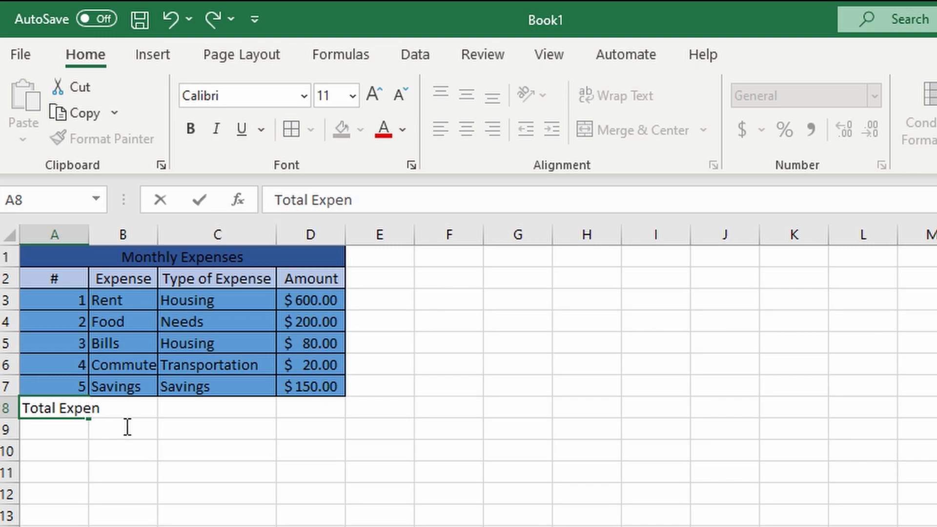
click(265, 411)
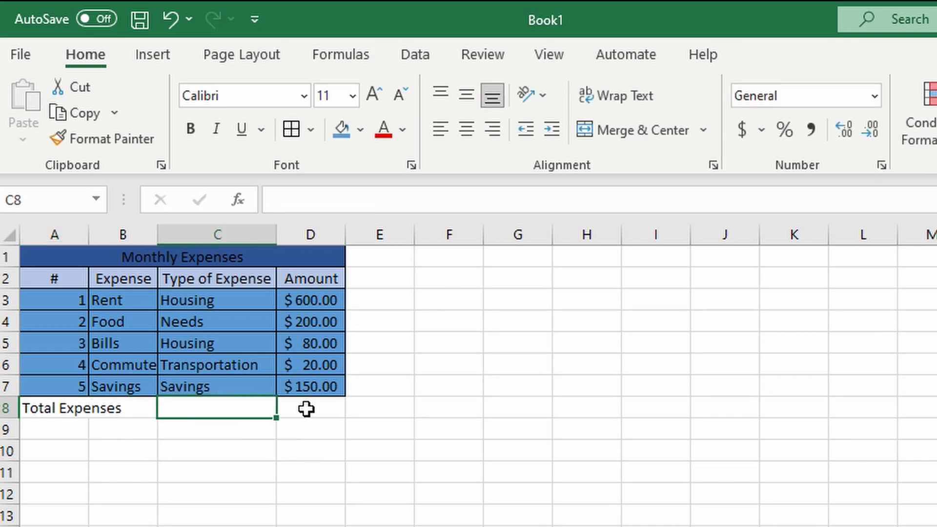
click(307, 409)
Fill the total row A8:D8 with a light shade of Blue, Accent 5
drag(48, 416, 317, 406)
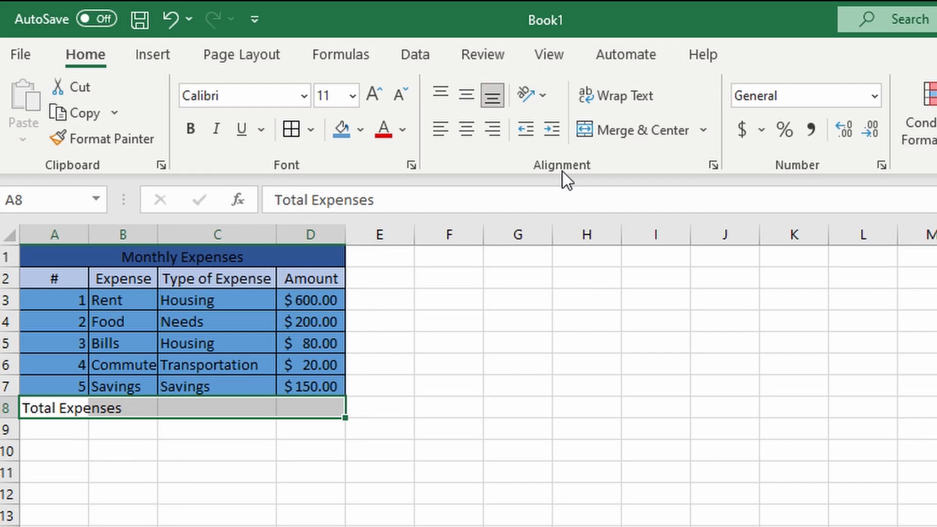
click(360, 130)
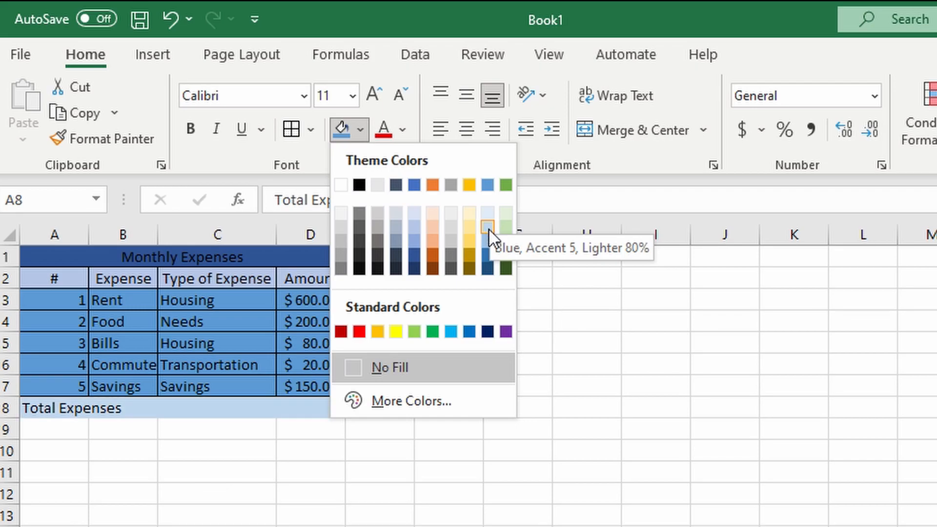
click(488, 224)
click(769, 367)
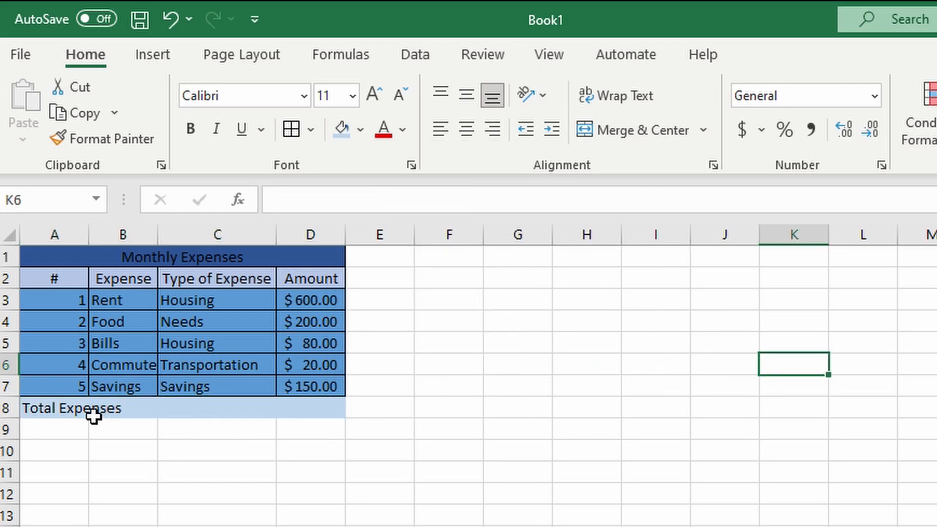
Add up the amounts D3:D7 with AutoSum in cell D8 and widen column D to fit the total
click(75, 412)
click(317, 412)
click(139, 412)
click(214, 415)
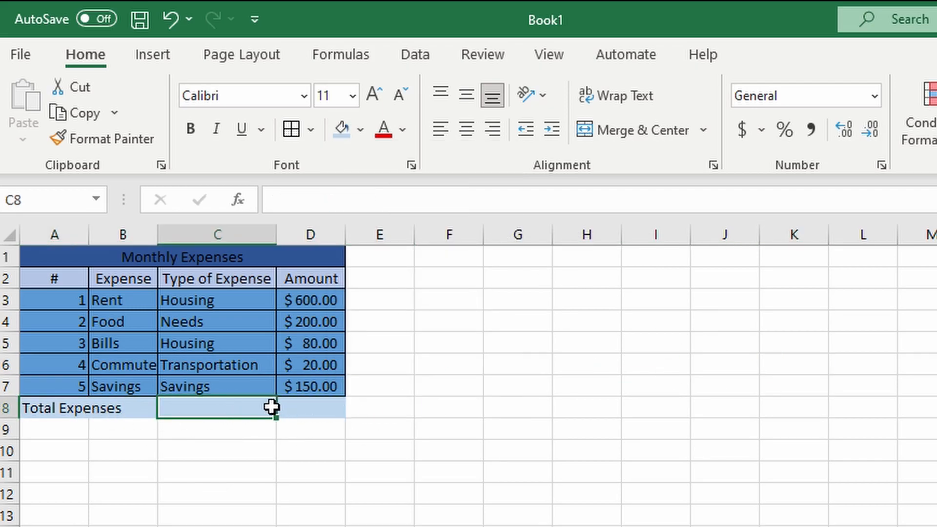
click(305, 414)
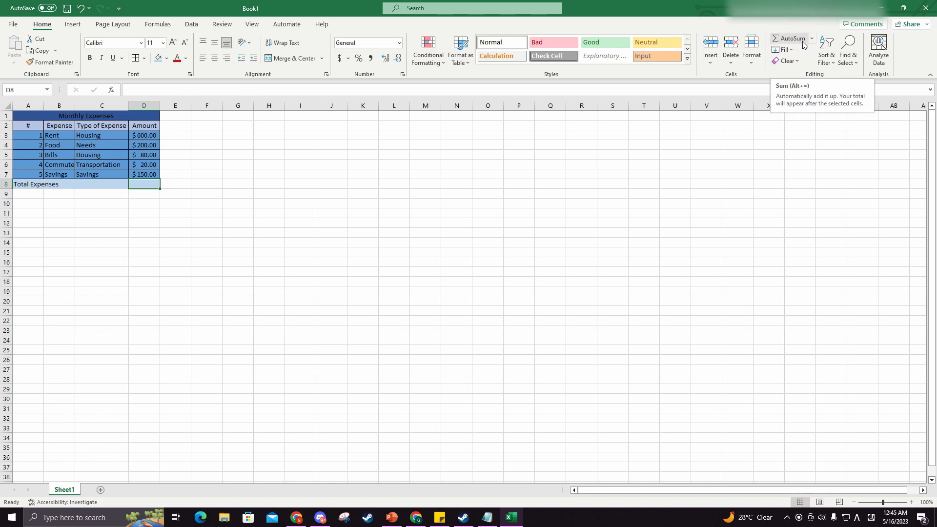
click(793, 40)
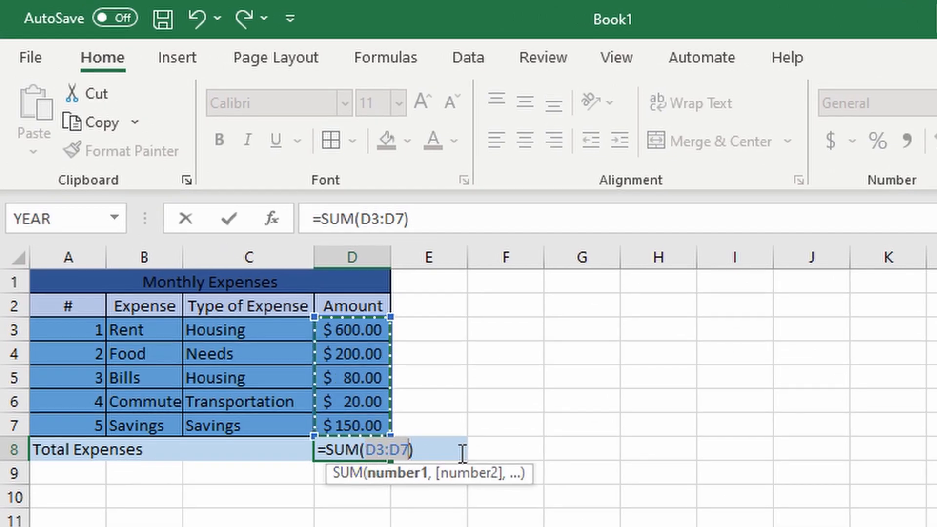
key(Return)
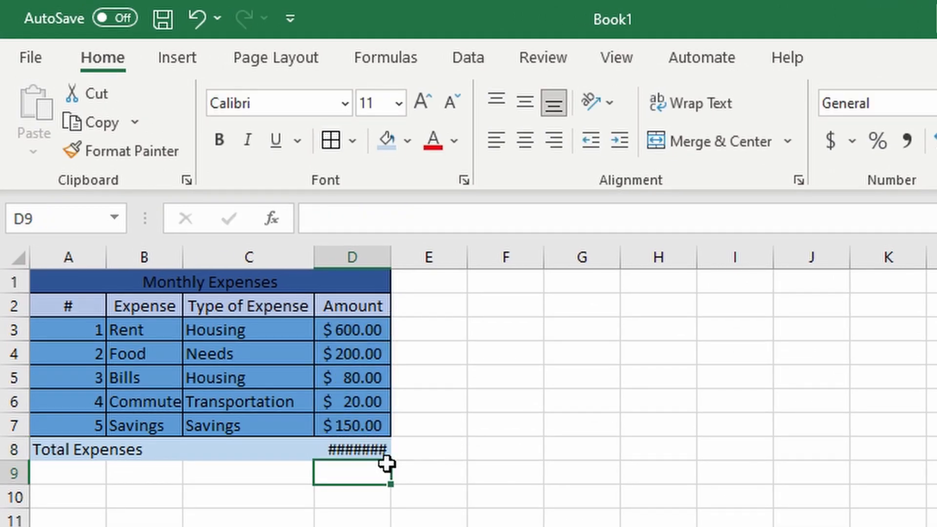
drag(399, 266, 420, 262)
click(502, 452)
click(610, 496)
click(361, 497)
click(140, 471)
click(456, 476)
click(68, 451)
click(435, 481)
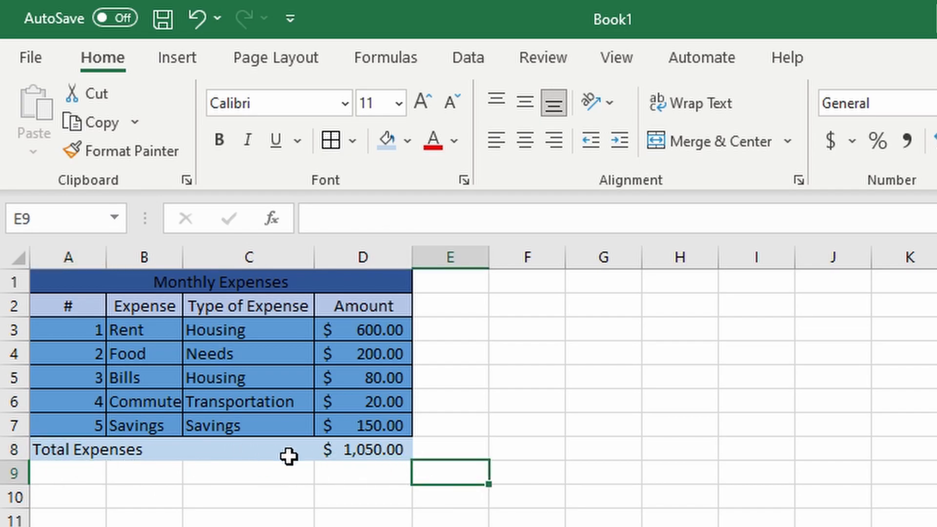
click(364, 506)
drag(69, 285, 342, 456)
click(603, 449)
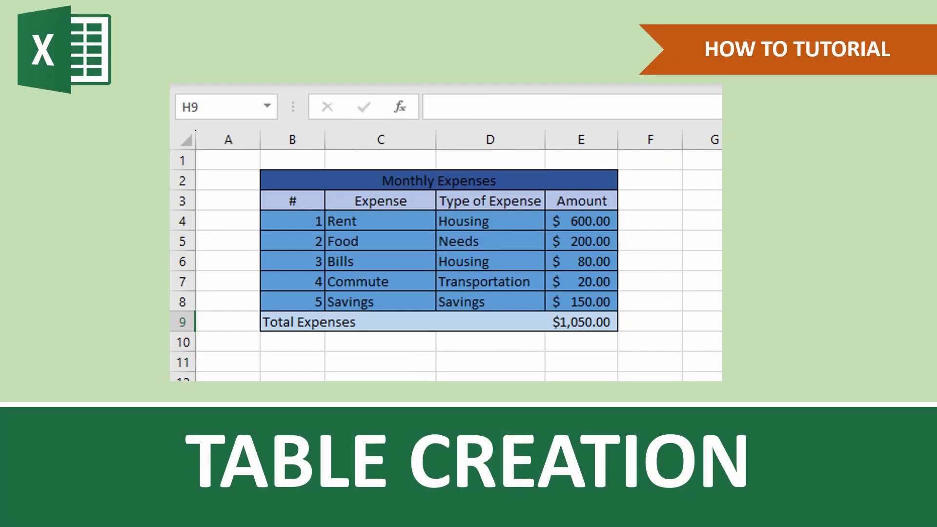